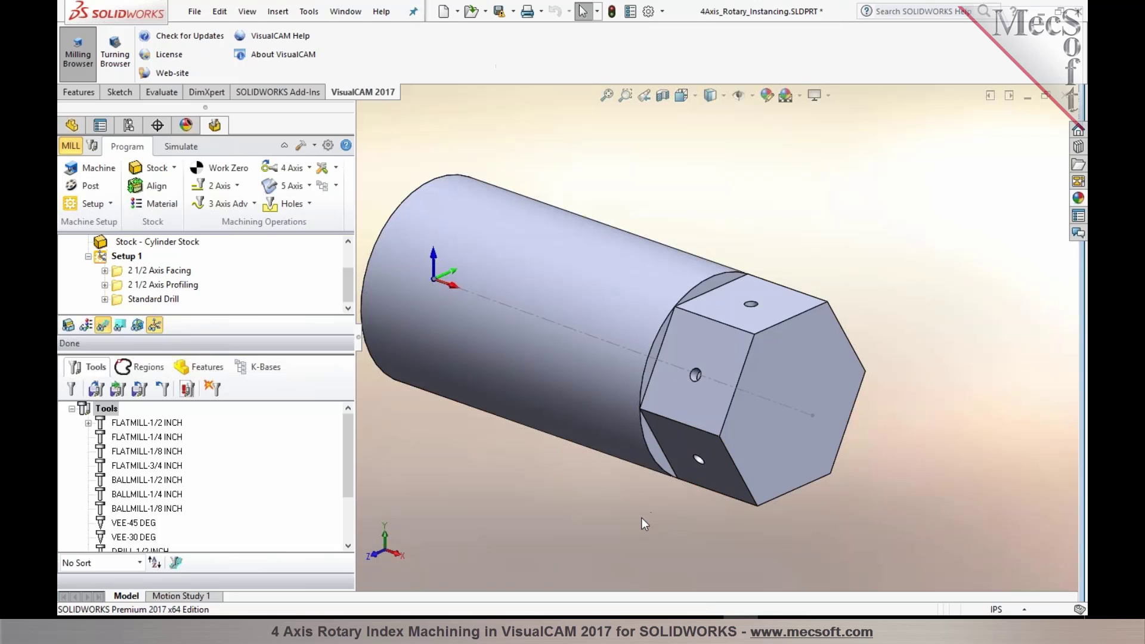
# Expand the machining tree to show all Setup 1 operations, and orbit to view the hex end
pyautogui.scroll(3, 638, 516)
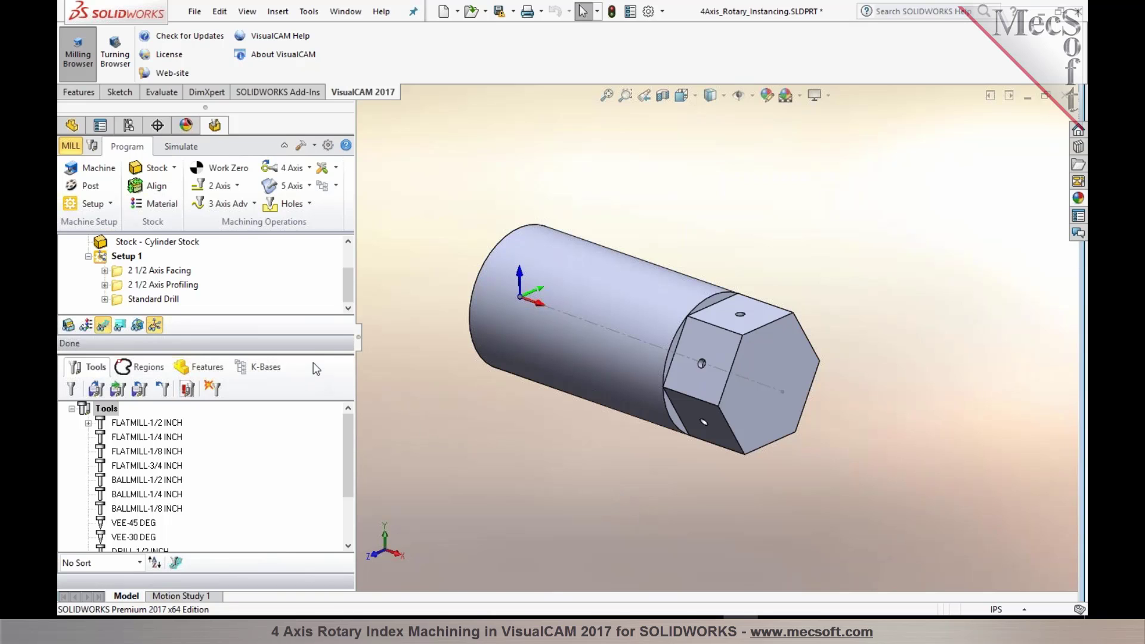
pyautogui.moveTo(308, 354); pyautogui.dragTo(309, 419)
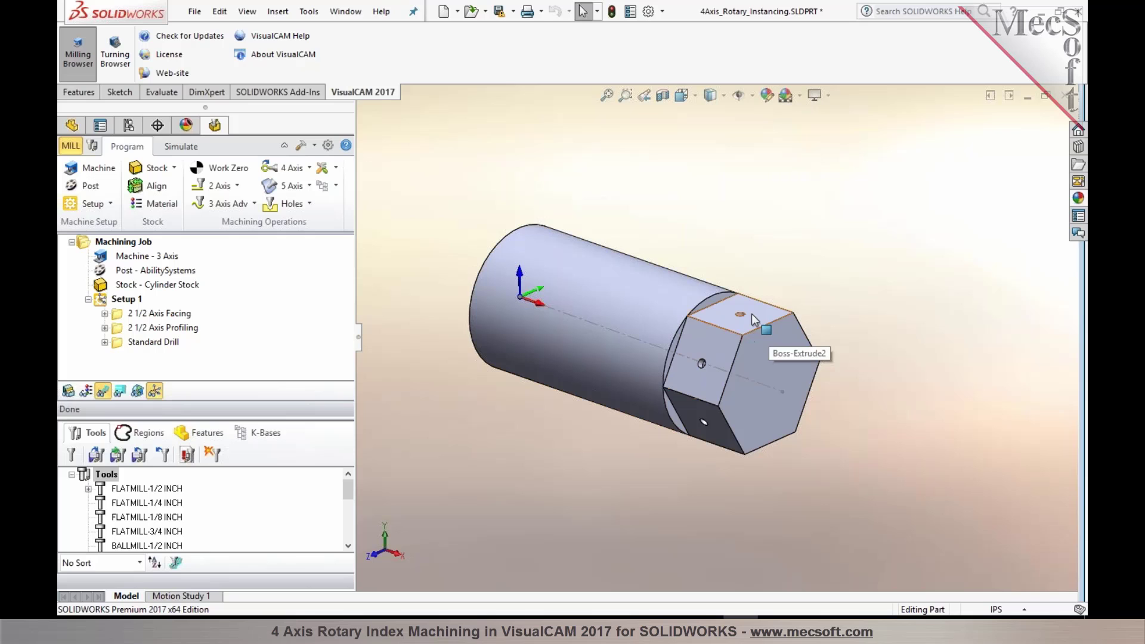
pyautogui.moveTo(876, 340); pyautogui.dragTo(823, 357, button='middle')
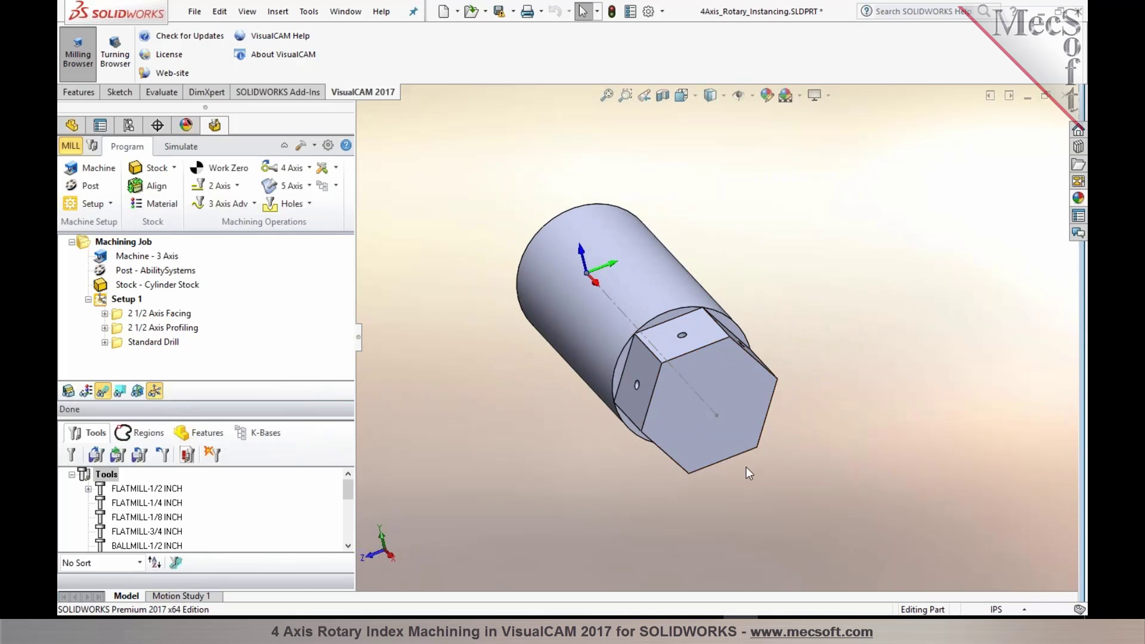
pyautogui.moveTo(636, 422); pyautogui.dragTo(649, 404, button='middle')
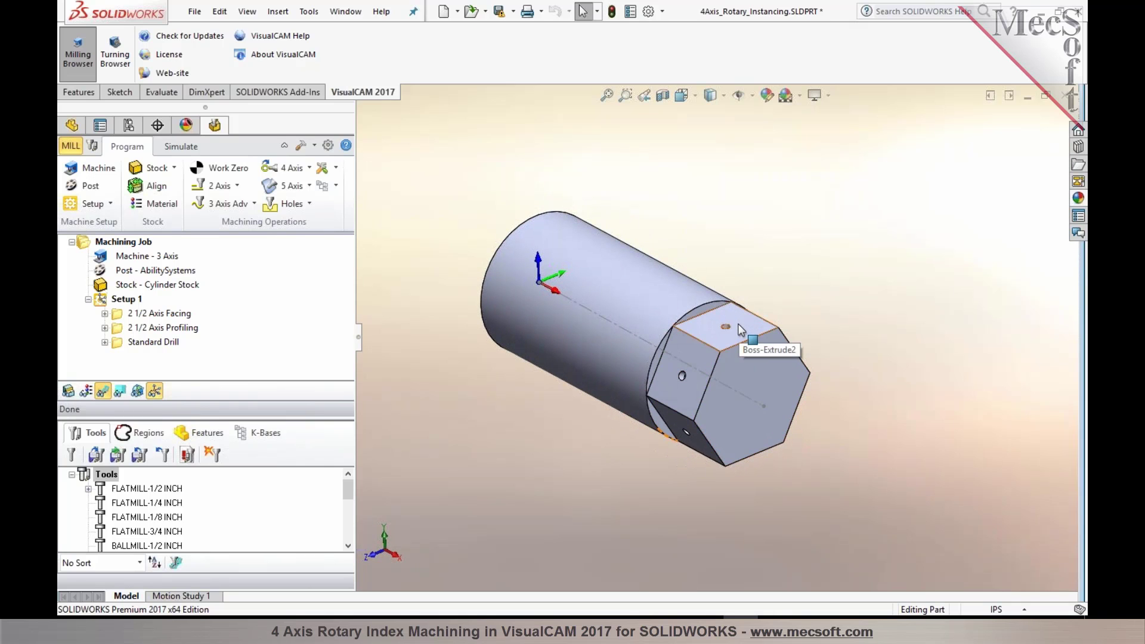
pyautogui.moveTo(739, 329); pyautogui.dragTo(662, 341, button='middle')
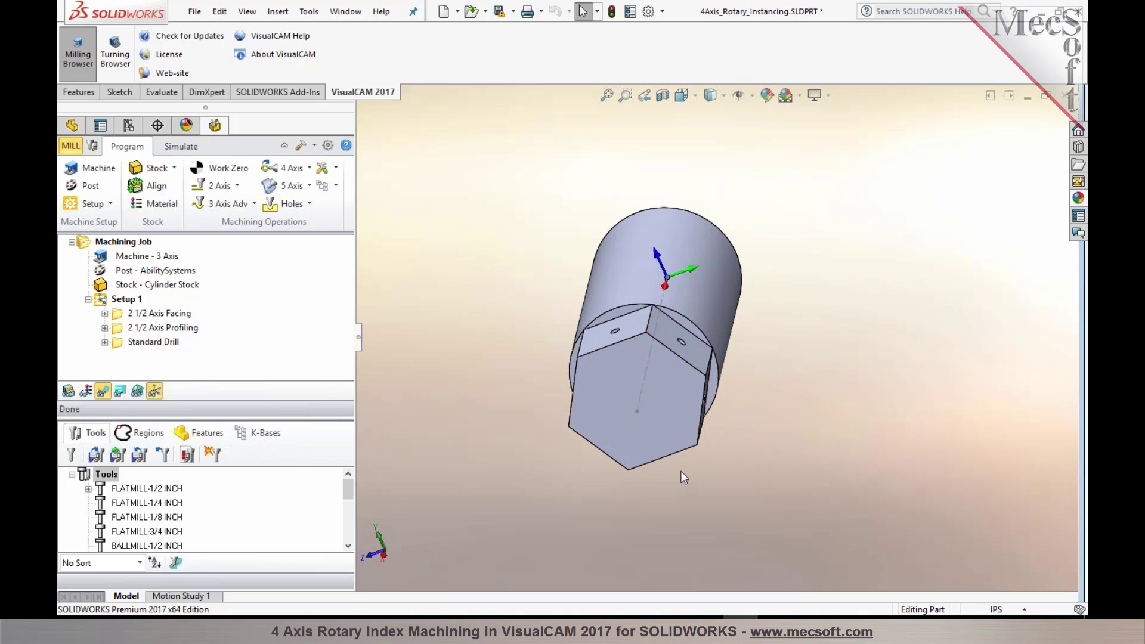
pyautogui.moveTo(625, 442); pyautogui.dragTo(499, 369, button='middle')
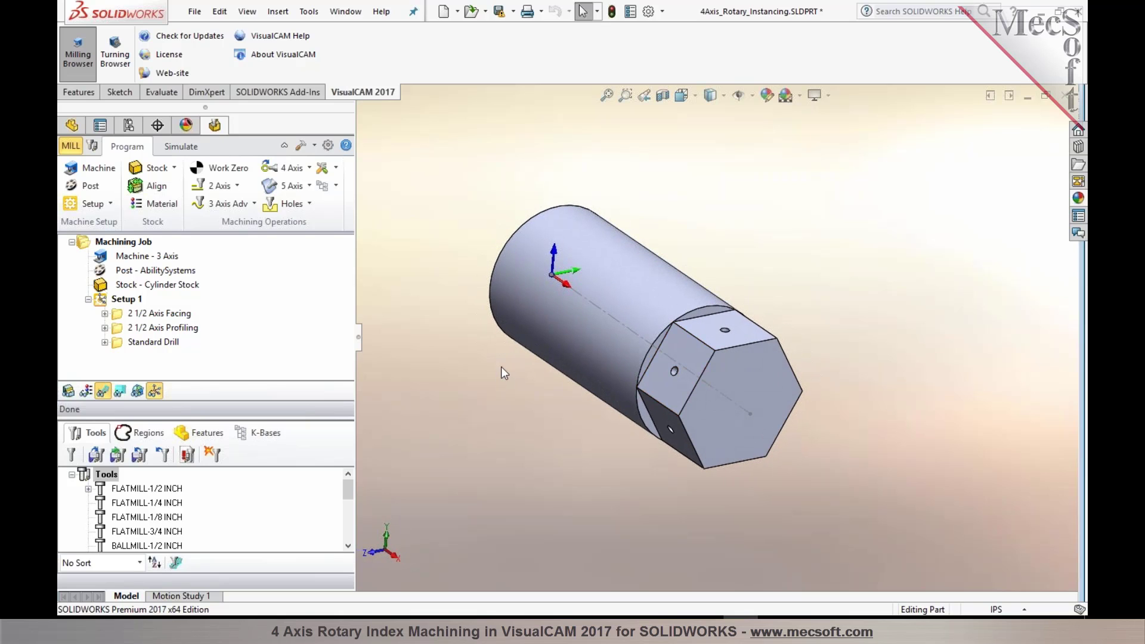
# Preview the Facing, Profiling and Standard Drill toolpaths, then select Setup 1 and list 4-axis operations
pyautogui.click(143, 318)
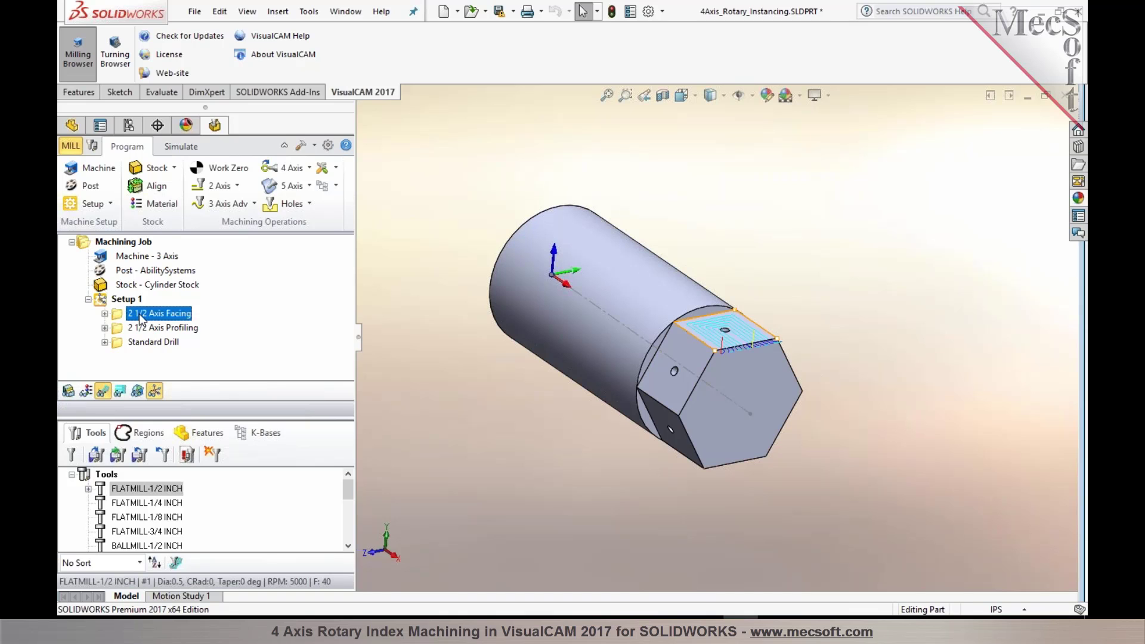
pyautogui.click(140, 330)
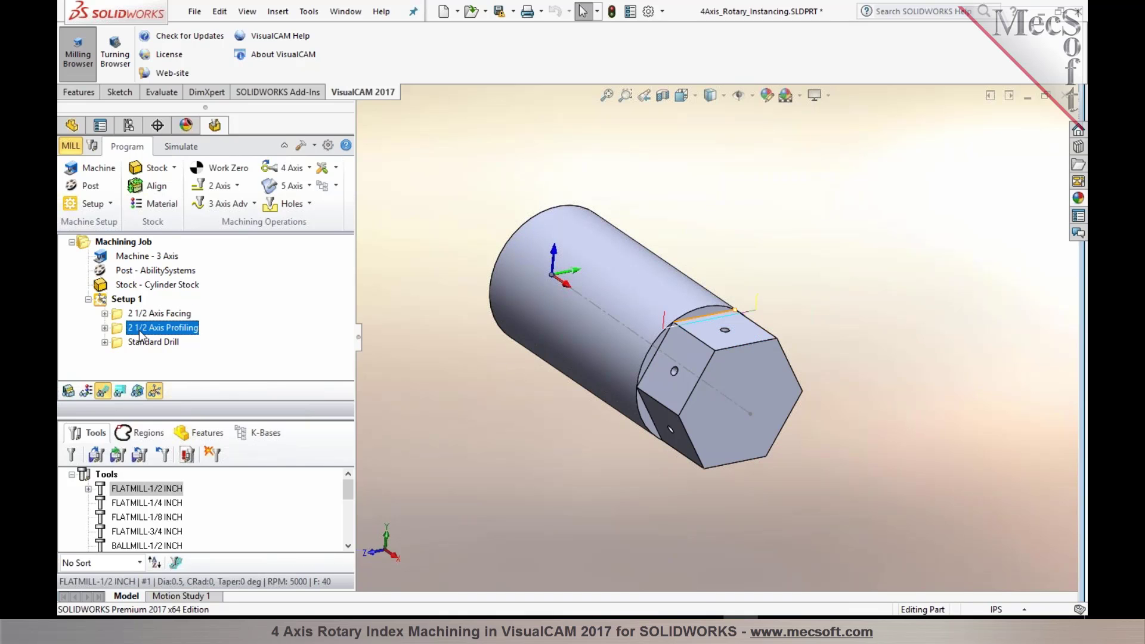
pyautogui.click(141, 343)
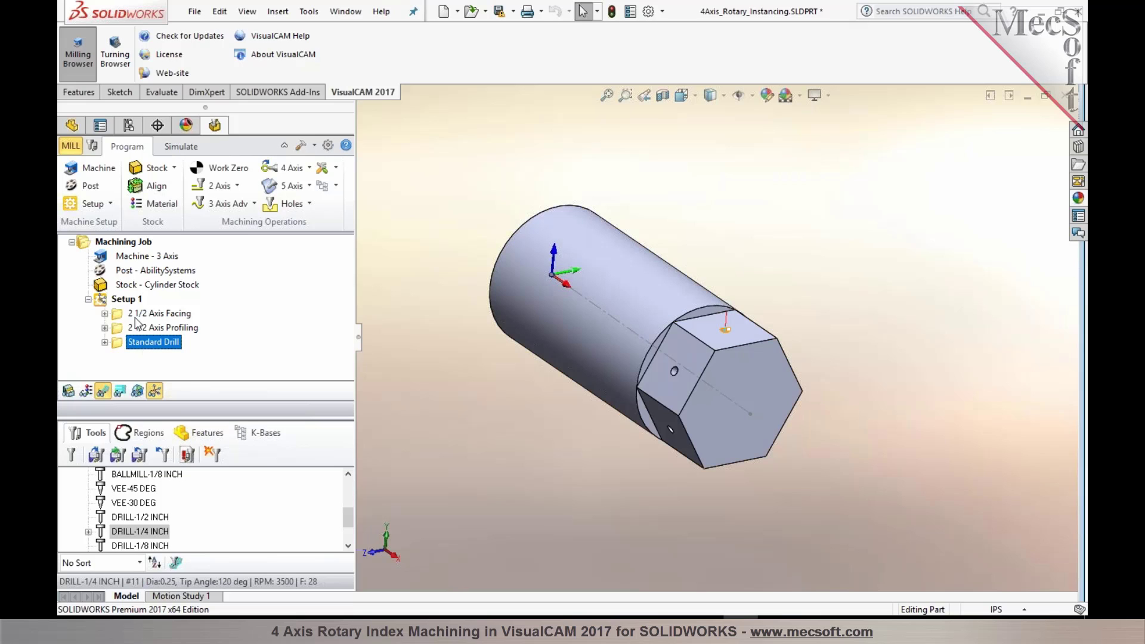
pyautogui.click(437, 464)
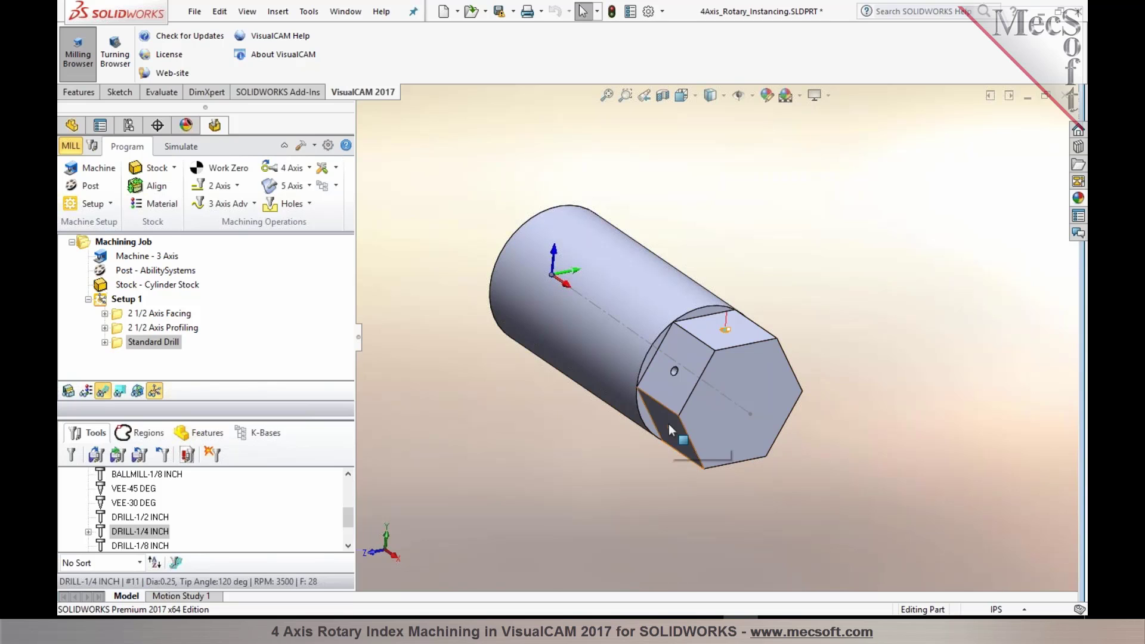
pyautogui.click(127, 299)
pyautogui.click(308, 169)
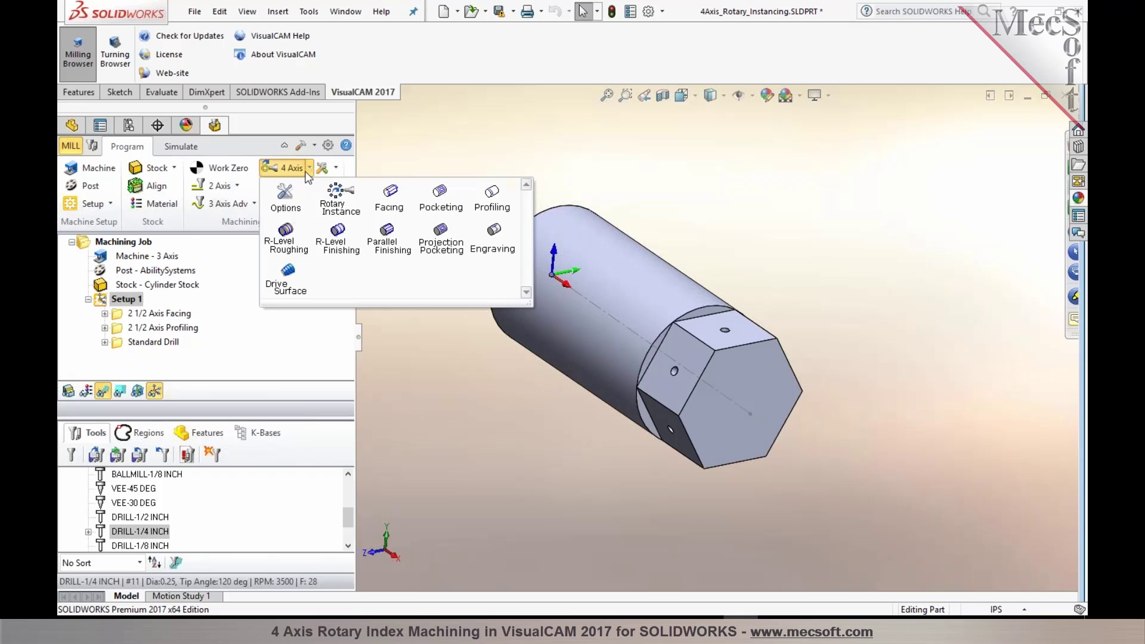
# Generate a Rotary Instance with a 60° incremental table rotation angle and 5 table rotations
pyautogui.click(339, 207)
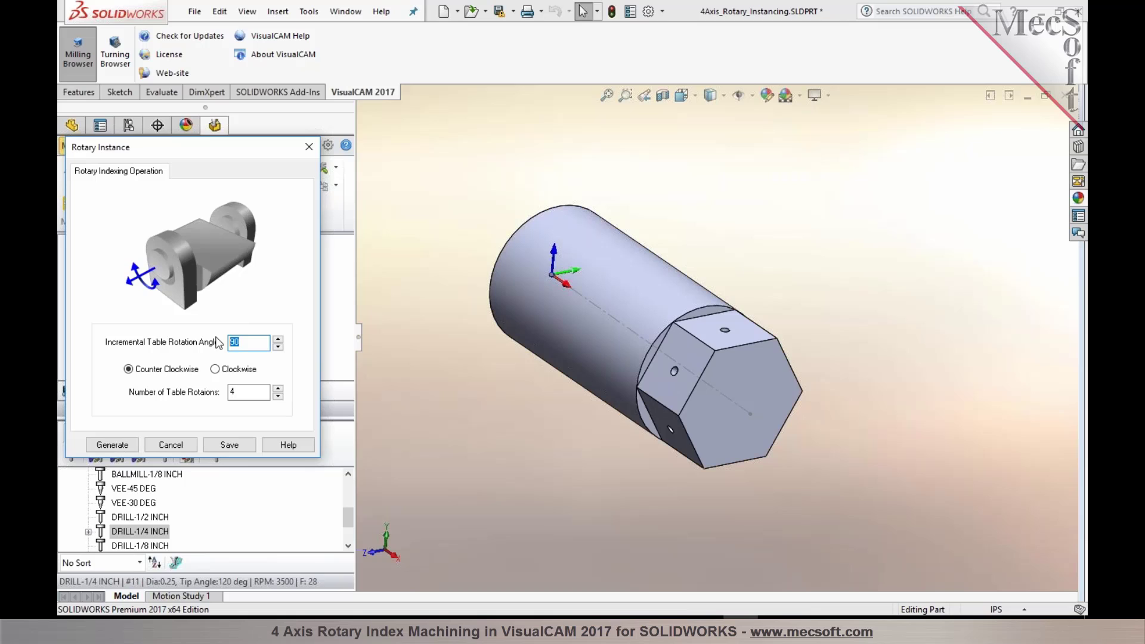
pyautogui.write('60')
pyautogui.click(278, 388)
pyautogui.click(113, 445)
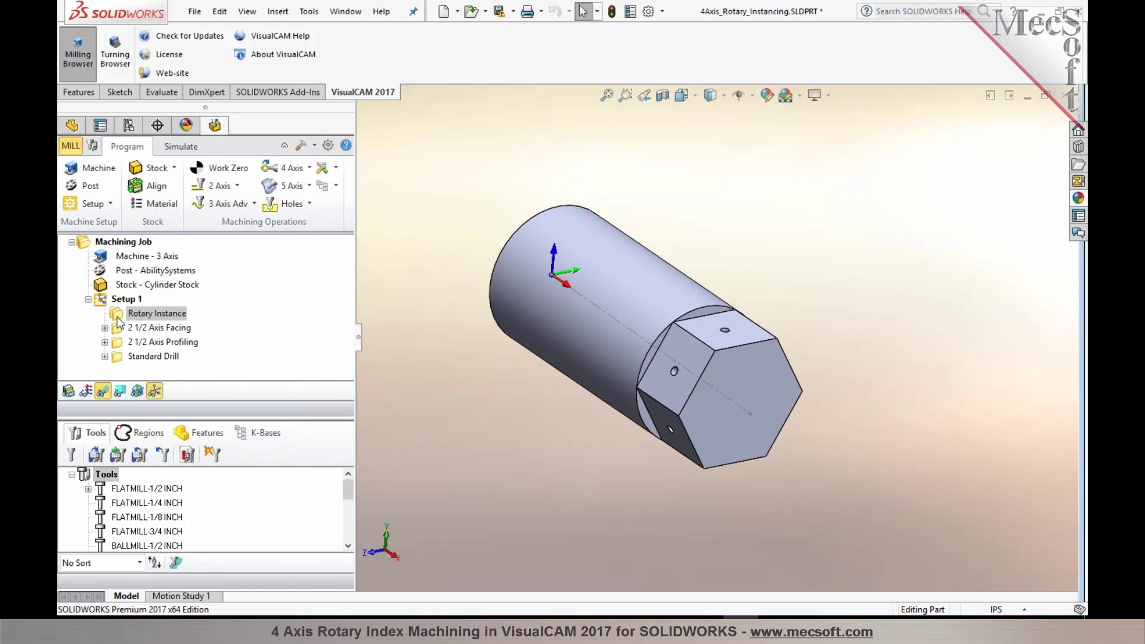
# Move 2 1/2 Axis Facing, Profiling and Standard Drill into the Rotary Instance folder
pyautogui.click(118, 329)
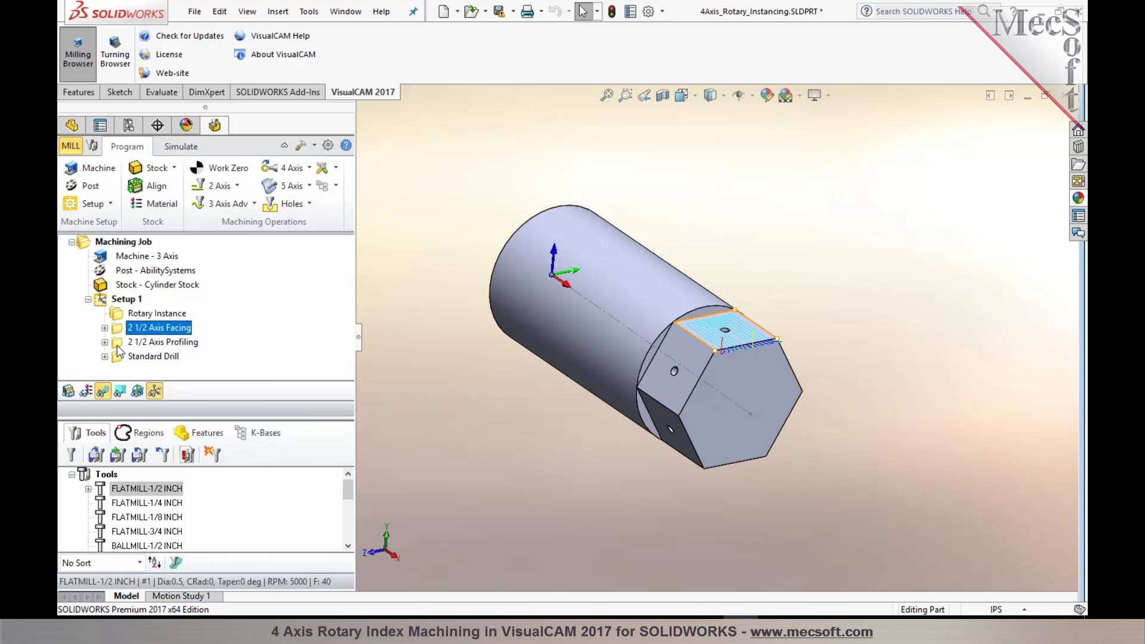
pyautogui.keyDown('shift'); pyautogui.click(118, 358); pyautogui.keyUp('shift')
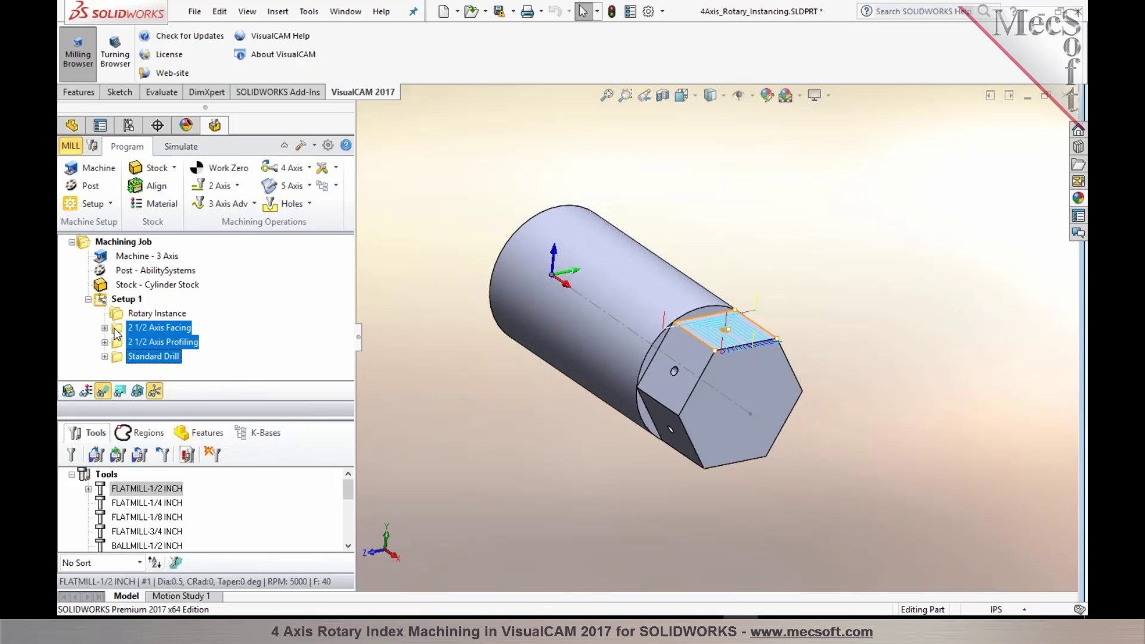
pyautogui.moveTo(116, 332); pyautogui.dragTo(122, 318)
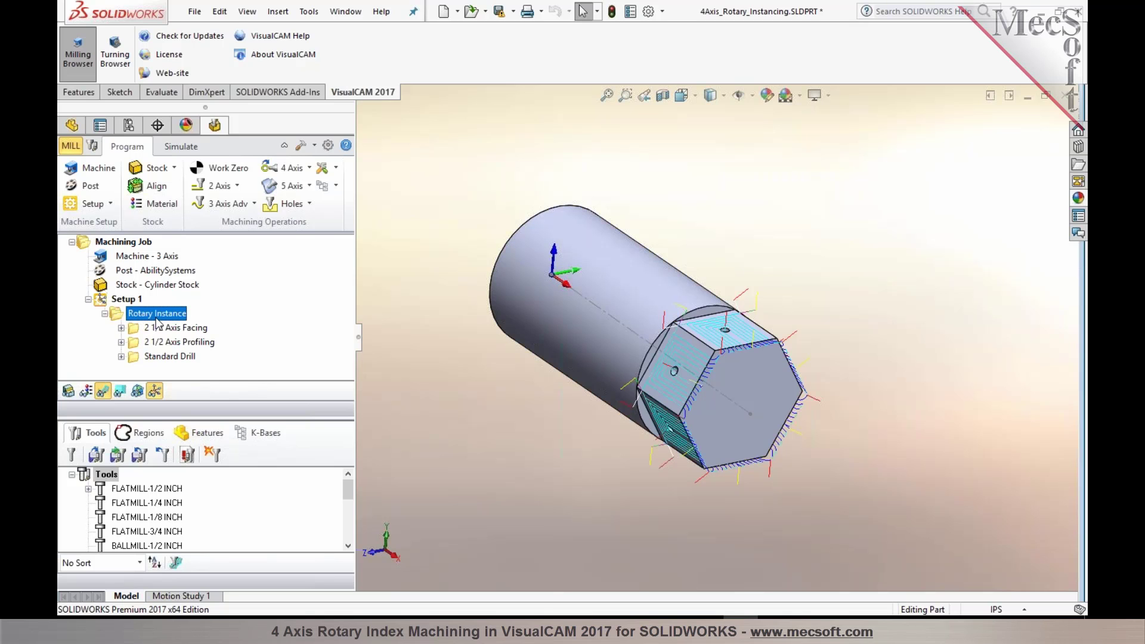
pyautogui.moveTo(518, 501); pyautogui.dragTo(605, 482, button='middle')
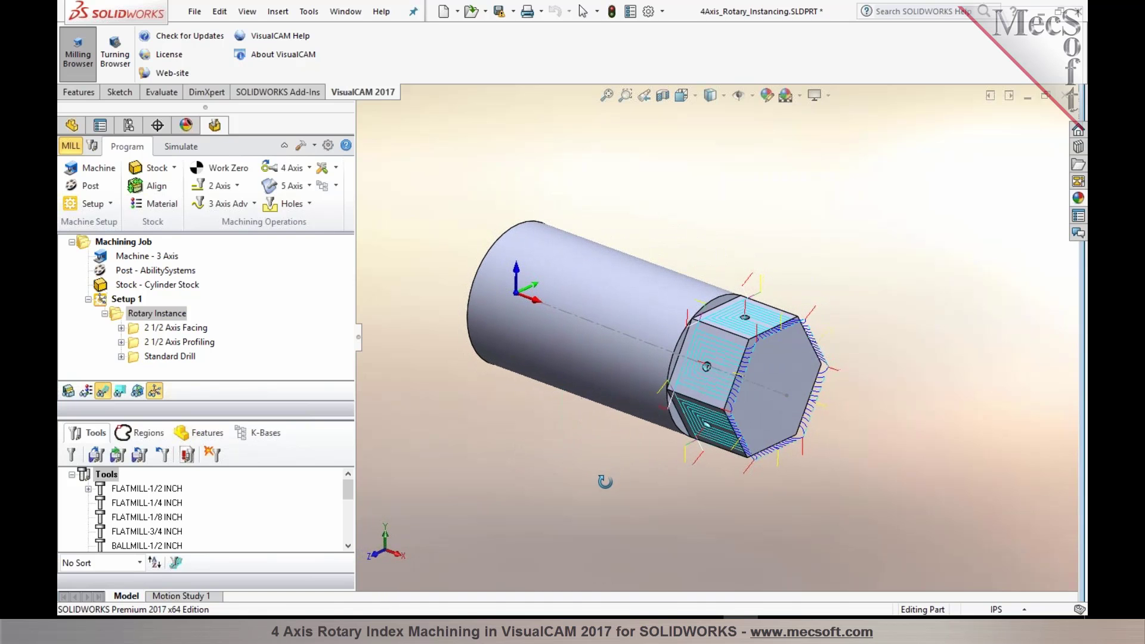
# Play the cutting simulation of the rotary-repeated operations on the cylinder stock
pyautogui.click(185, 150)
pyautogui.click(182, 148)
pyautogui.click(170, 185)
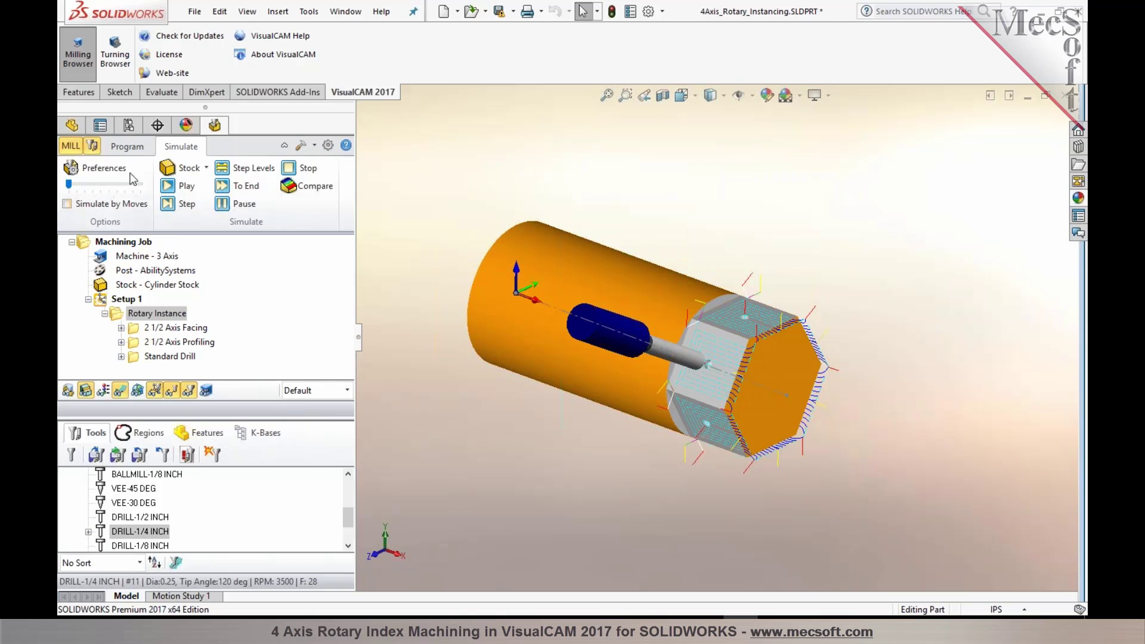
pyautogui.click(133, 146)
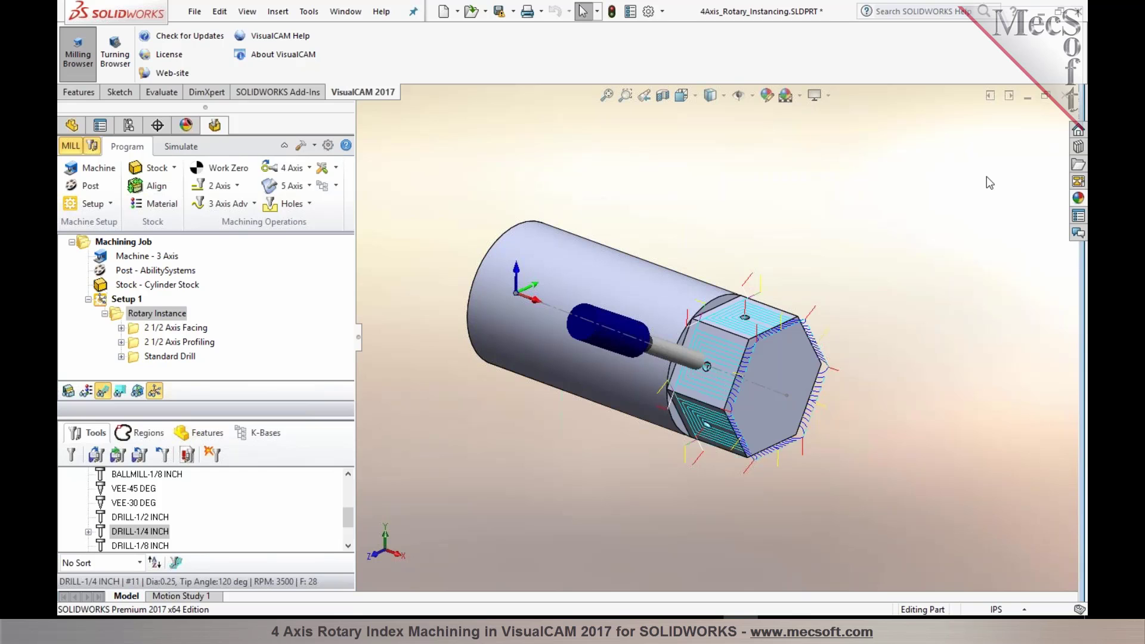
# Show only the 2 1/2 Axis Facing toolpath and zoom in on the hex end face
pyautogui.click(136, 329)
pyautogui.scroll(-3, 816, 285)
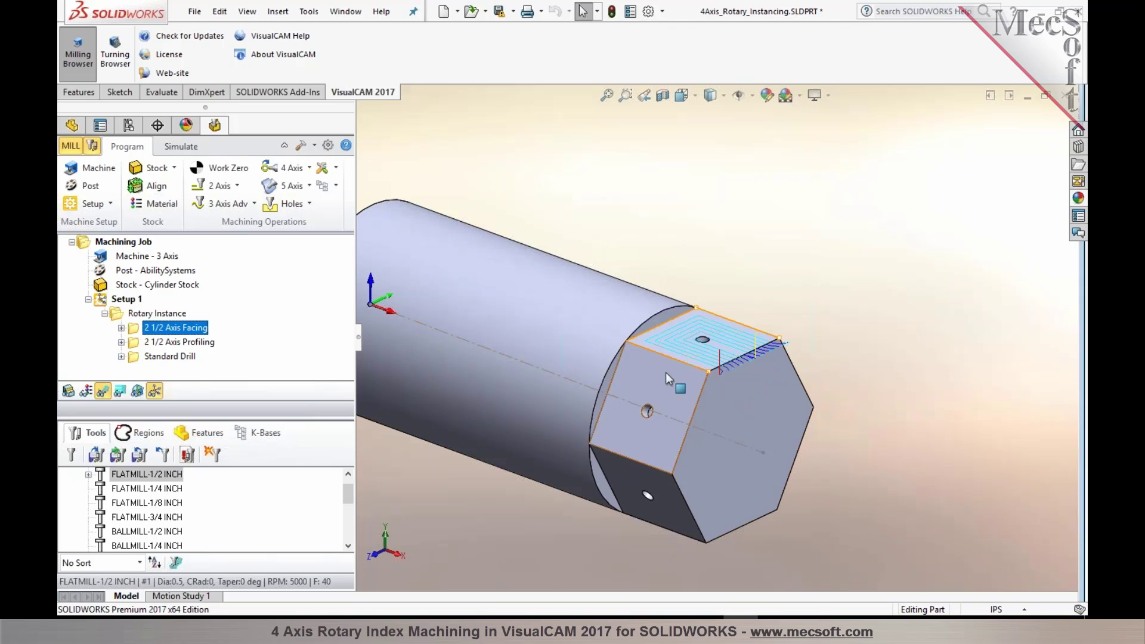
pyautogui.scroll(-1, 671, 373)
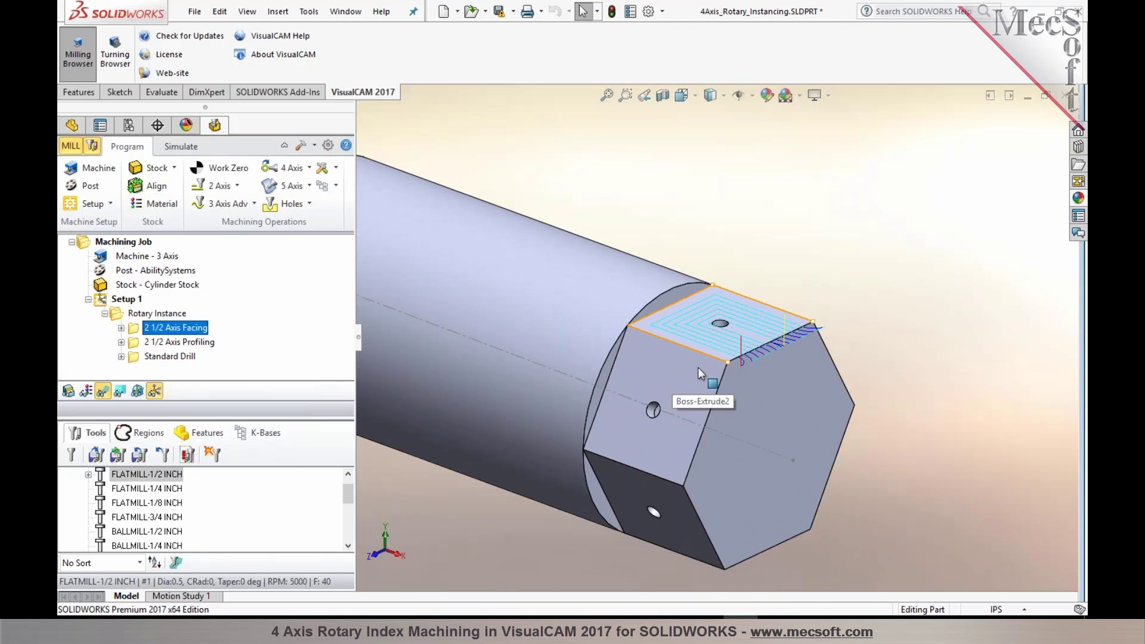
pyautogui.scroll(-1, 697, 364)
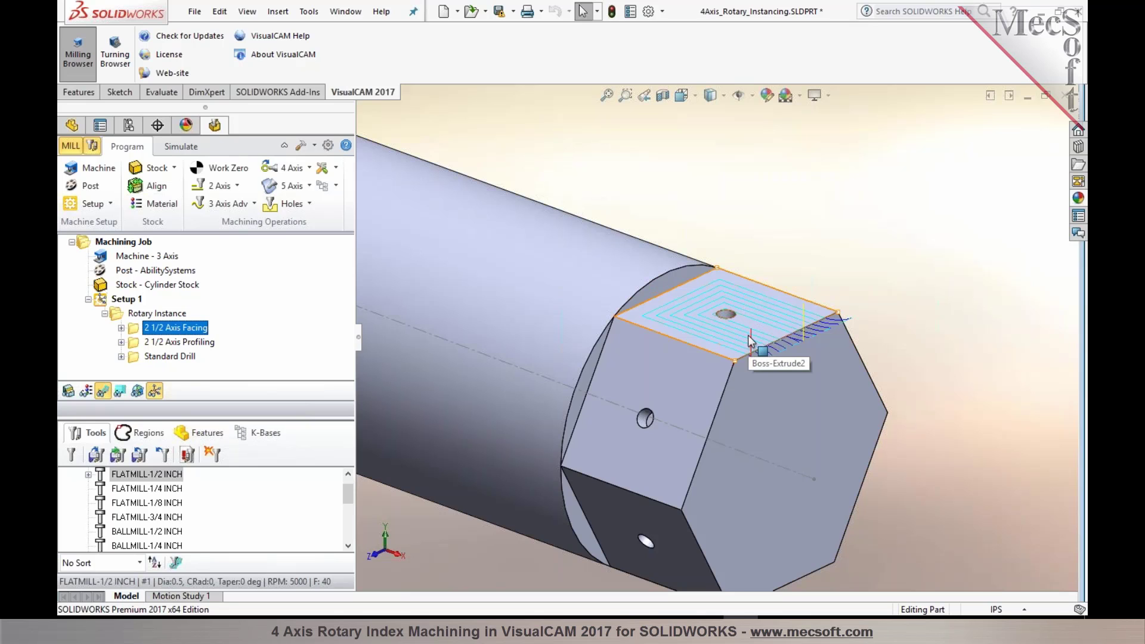
pyautogui.moveTo(749, 341); pyautogui.dragTo(596, 319, button='middle')
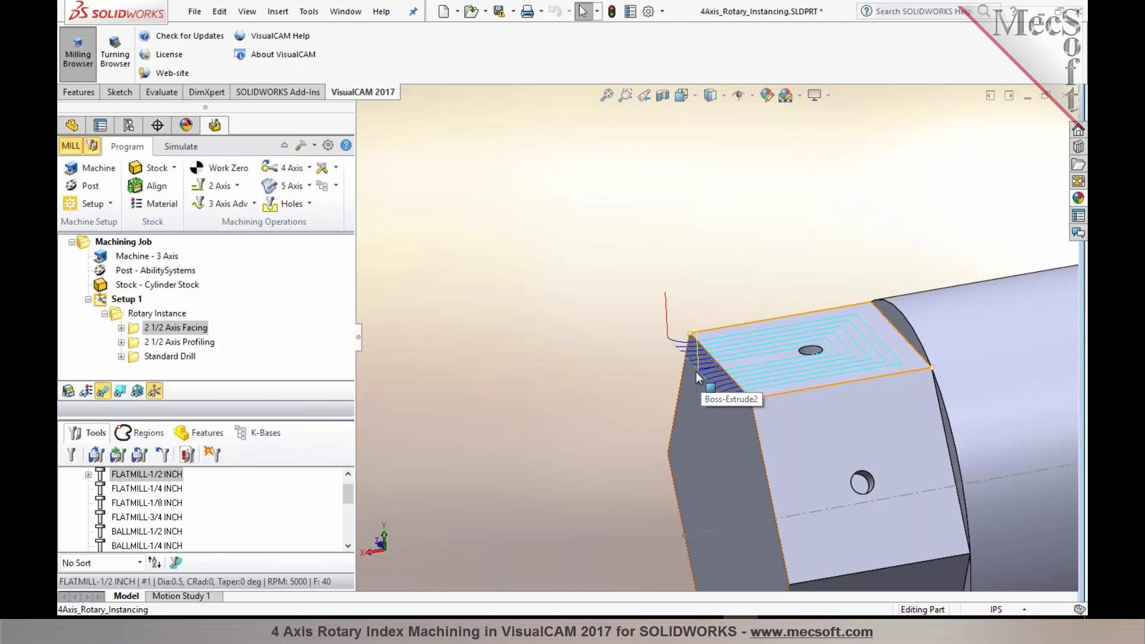
pyautogui.moveTo(739, 365); pyautogui.dragTo(730, 349, button='middle')
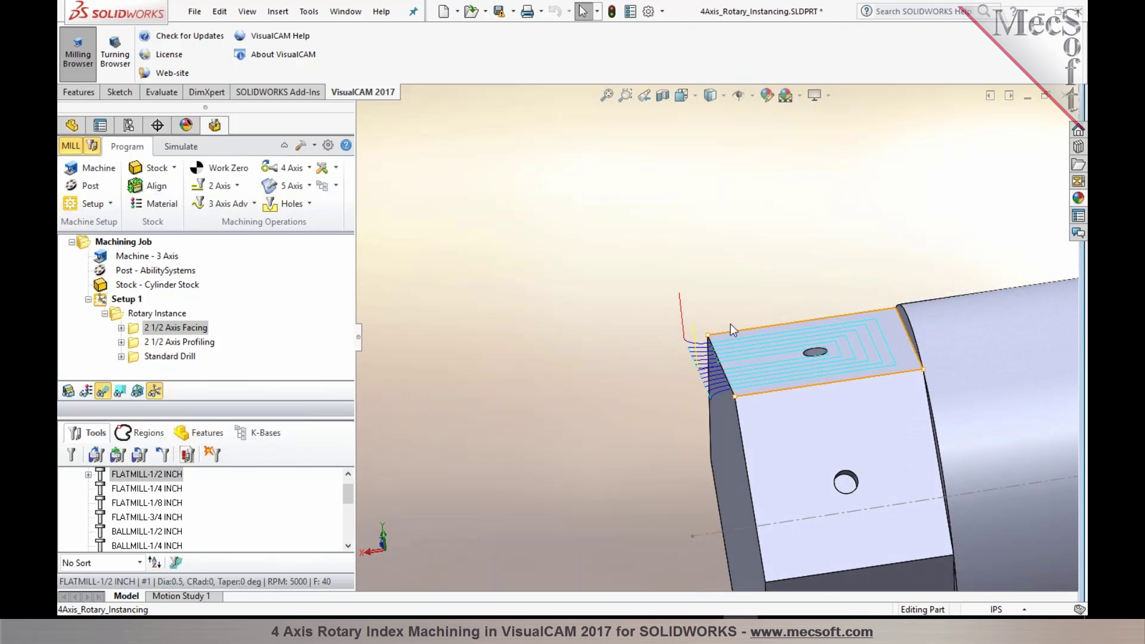
pyautogui.moveTo(755, 300); pyautogui.dragTo(697, 296, button='middle')
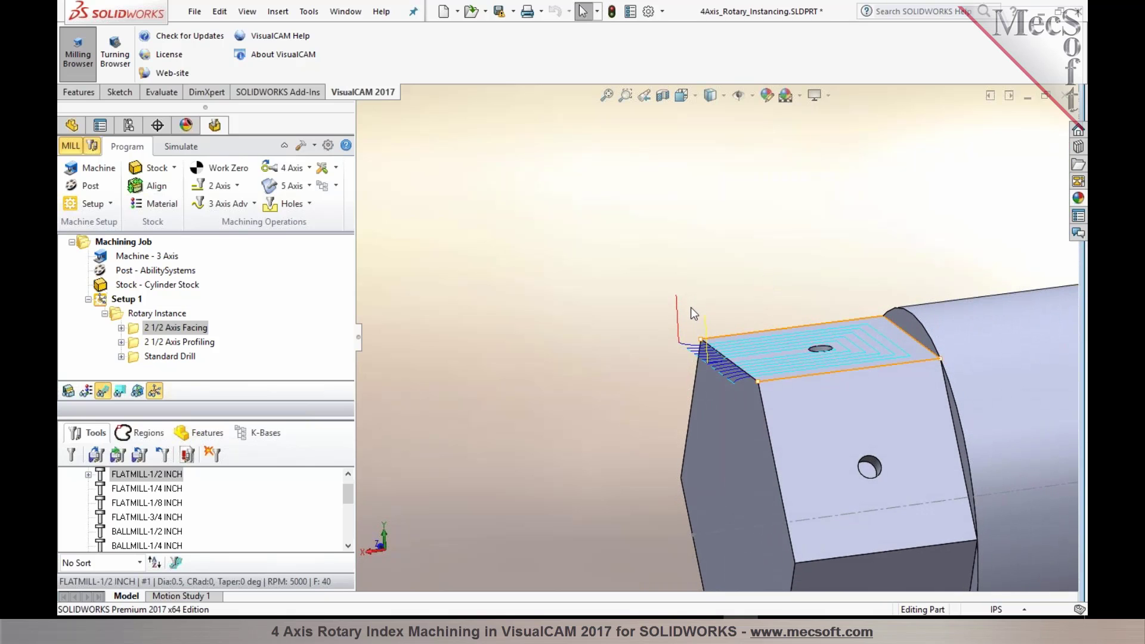